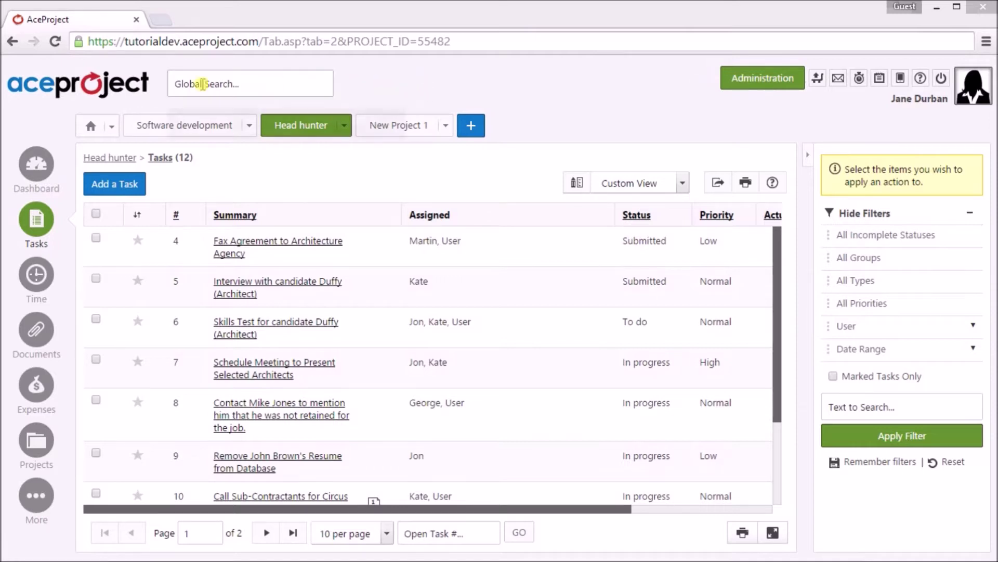
- On the Head hunter tasks' Gantt chart, extend the candidate interview task to 2/4/2014 and the Call Sub-Contractants task to 2/7/2014
mouse_move(45, 222)
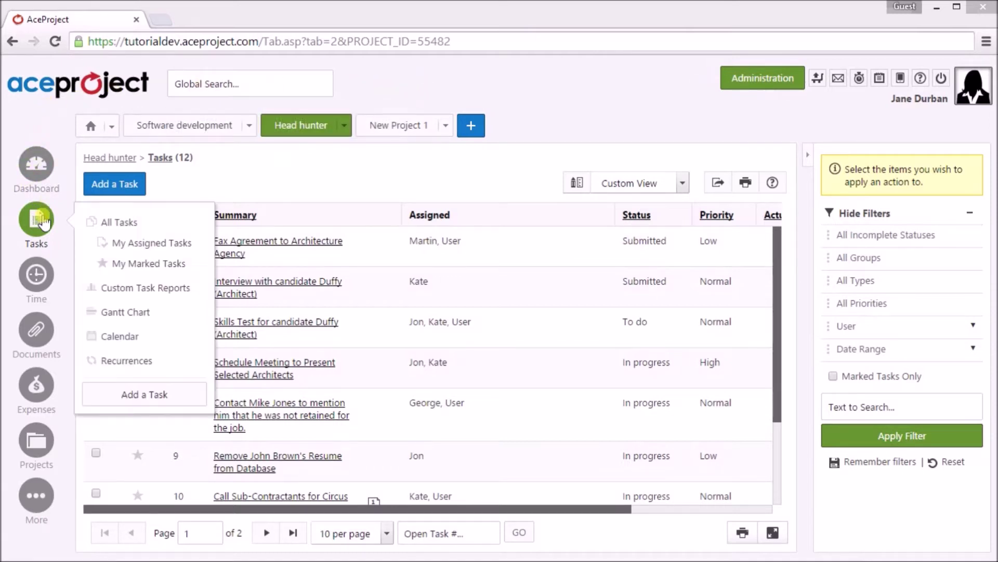
left_click(119, 318)
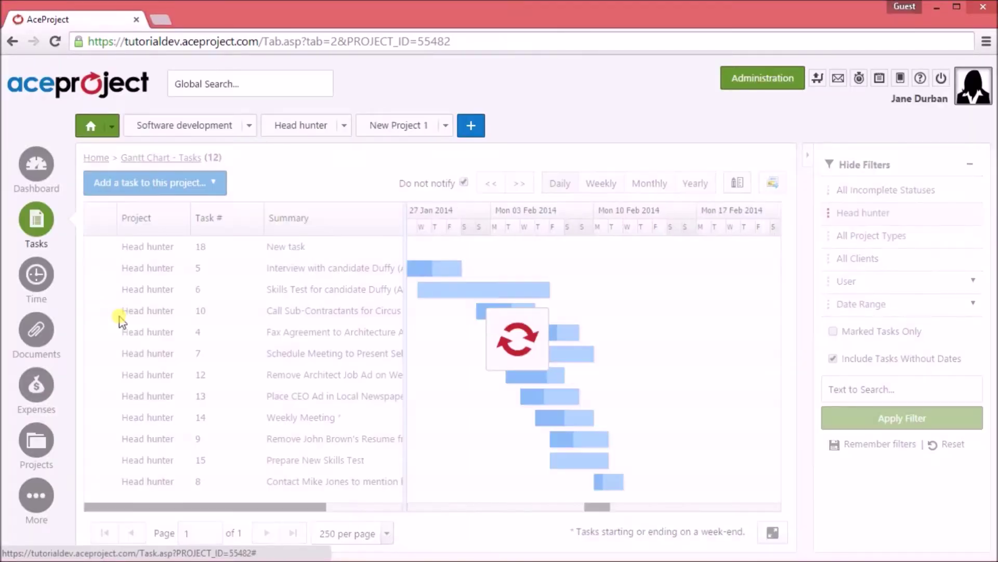
left_click_drag(591, 509, 578, 508)
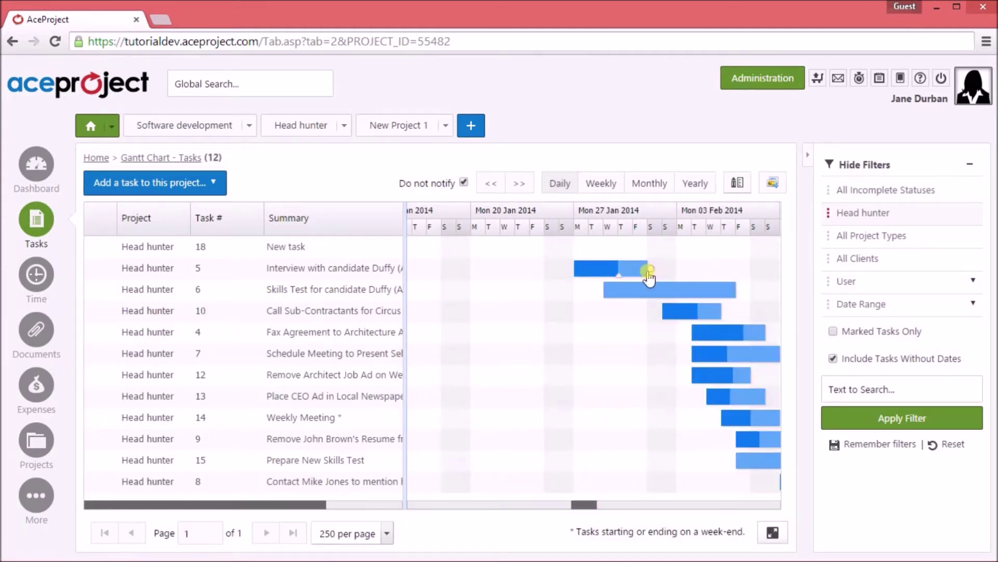
left_click_drag(649, 279, 715, 279)
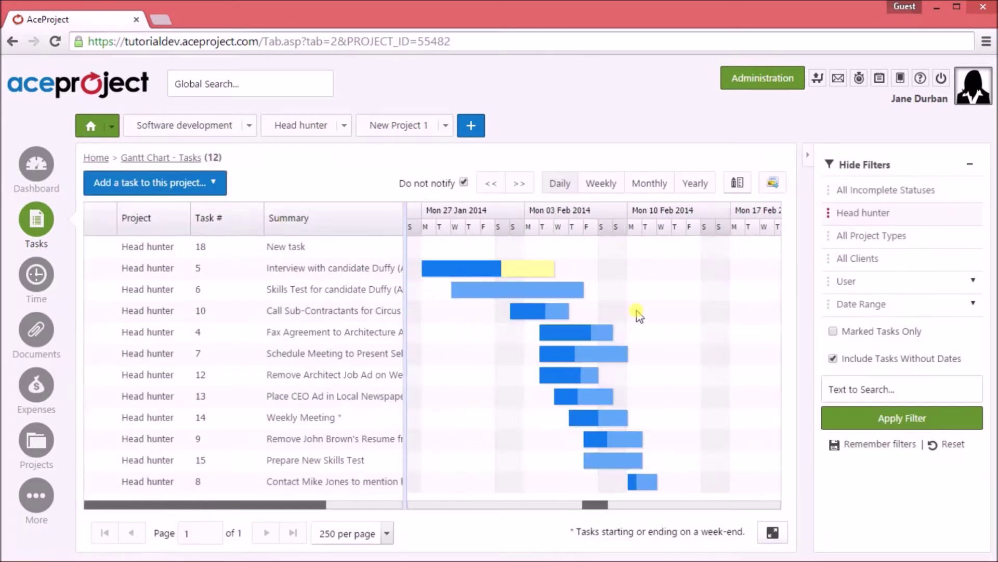
left_click_drag(567, 311, 635, 320)
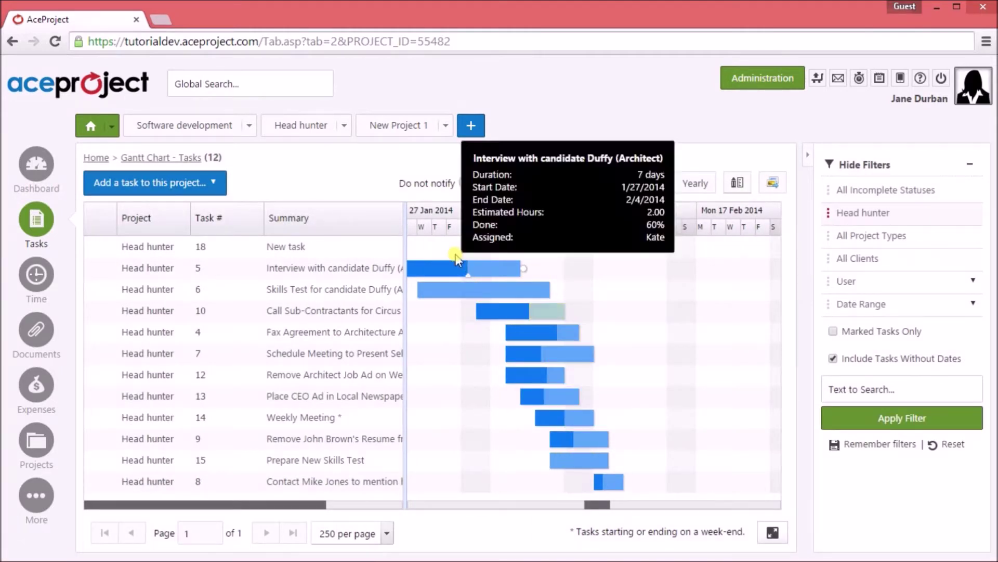
- Schedule the undated New task by drawing its Gantt bar from 1/29/2014 to about 2/3/2014
left_click(422, 248)
left_click_drag(471, 250, 509, 251)
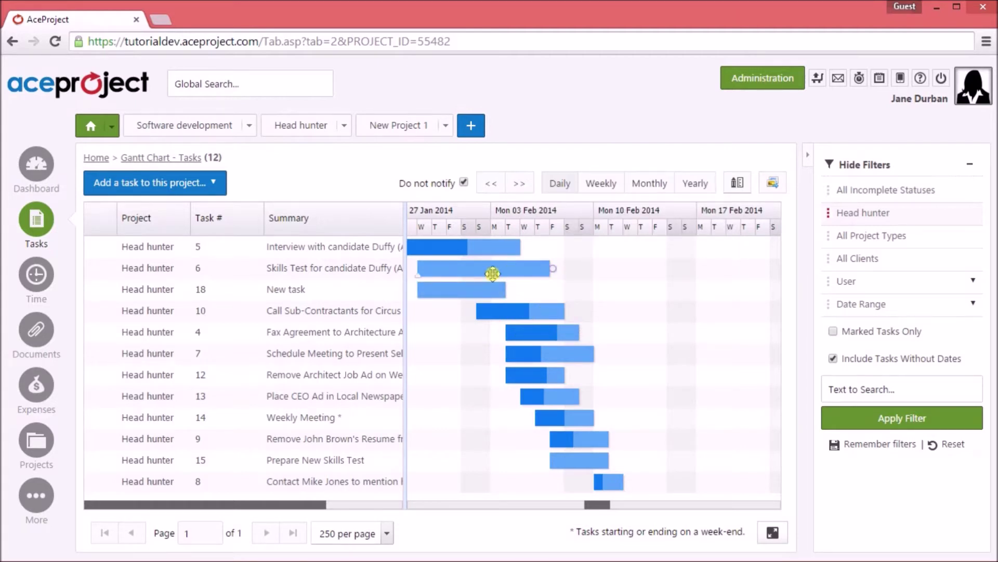
left_click_drag(466, 286, 500, 288)
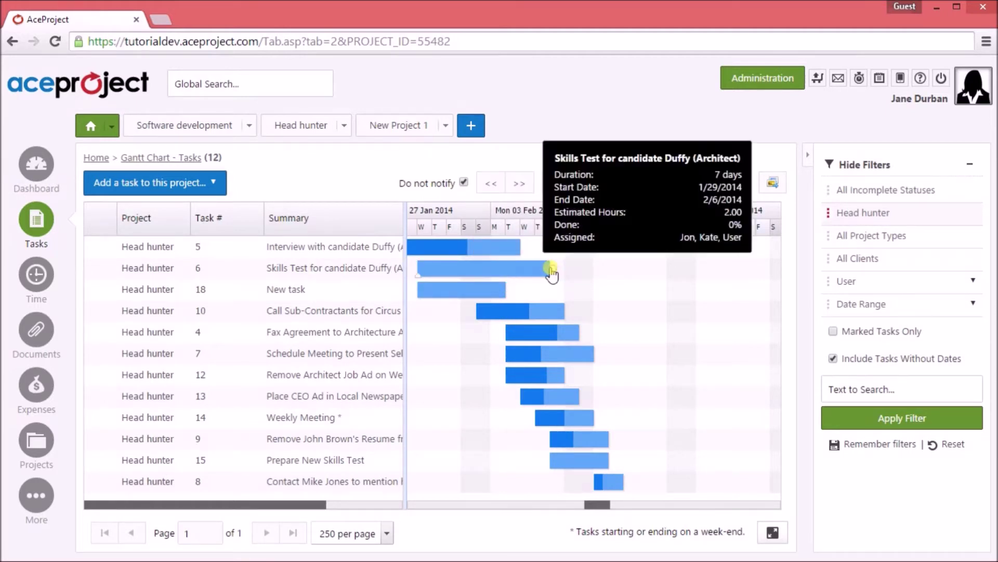
- Link the end of the Skills Test task to New task, and the end of New task to the Call Sub-Contractants task
left_click_drag(550, 269, 561, 293)
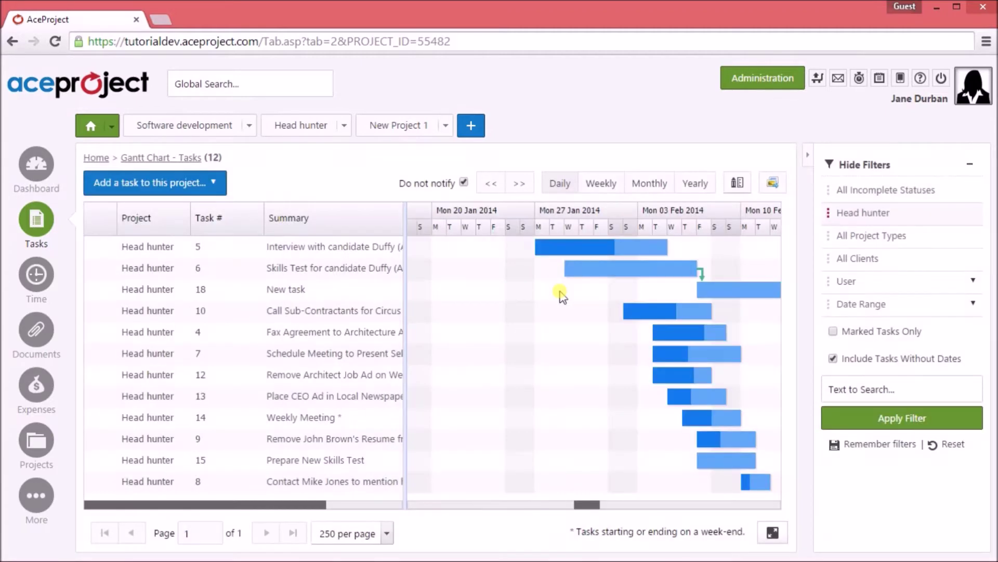
left_click_drag(637, 289, 475, 313)
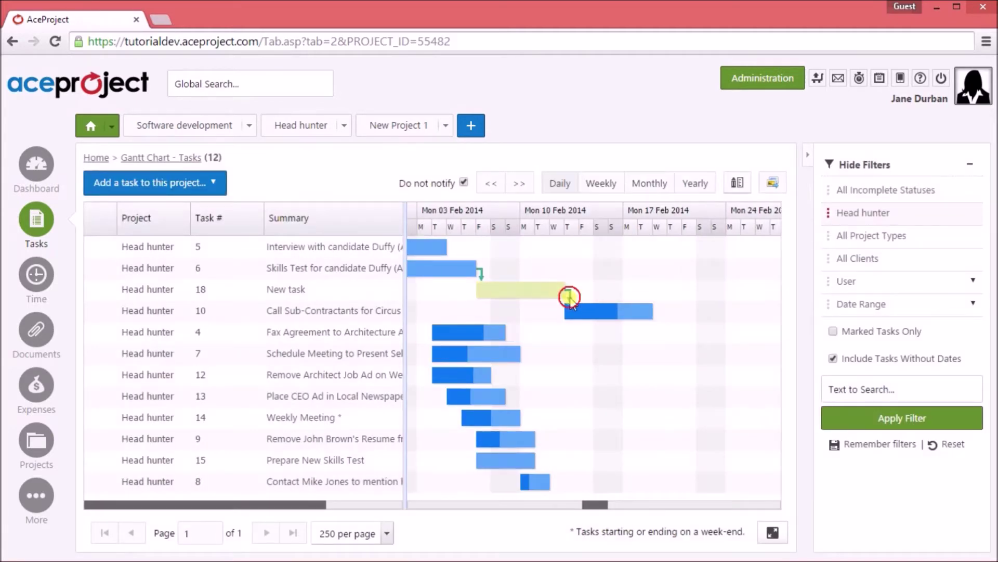
- Set the lag of the dependency from New task to the Call Sub-Contractants task to -2 days and save it
left_click(568, 296)
left_click(809, 214)
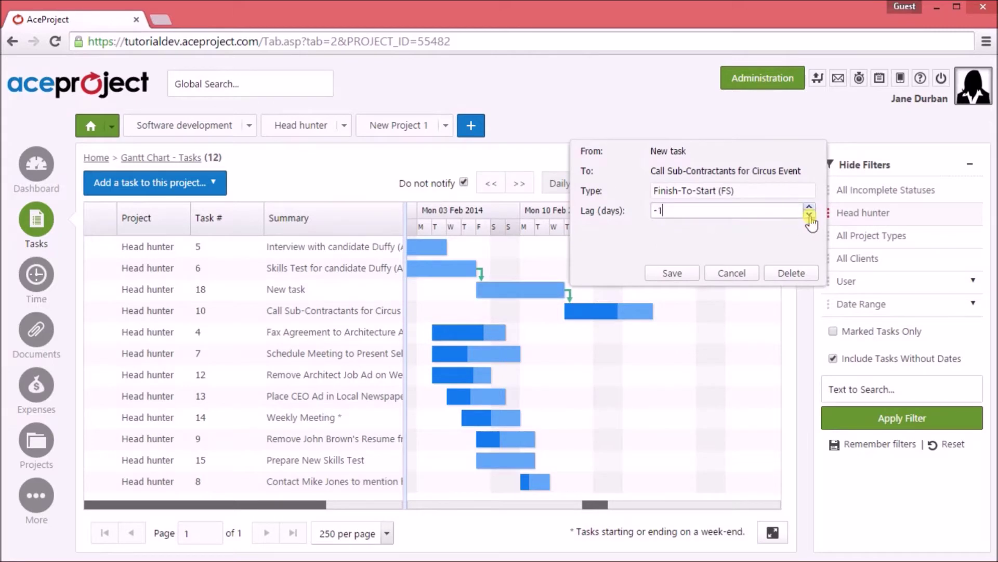
left_click(676, 271)
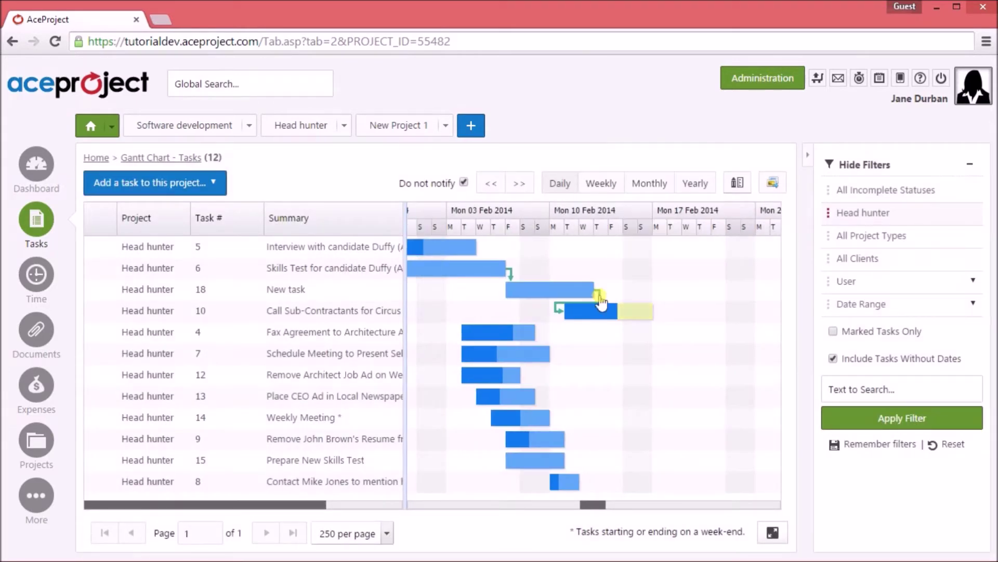
- Delete the dependency between New task and the Call Sub-Contractants task, and move the Skills Test task to start on 2/5/2014
left_click(601, 296)
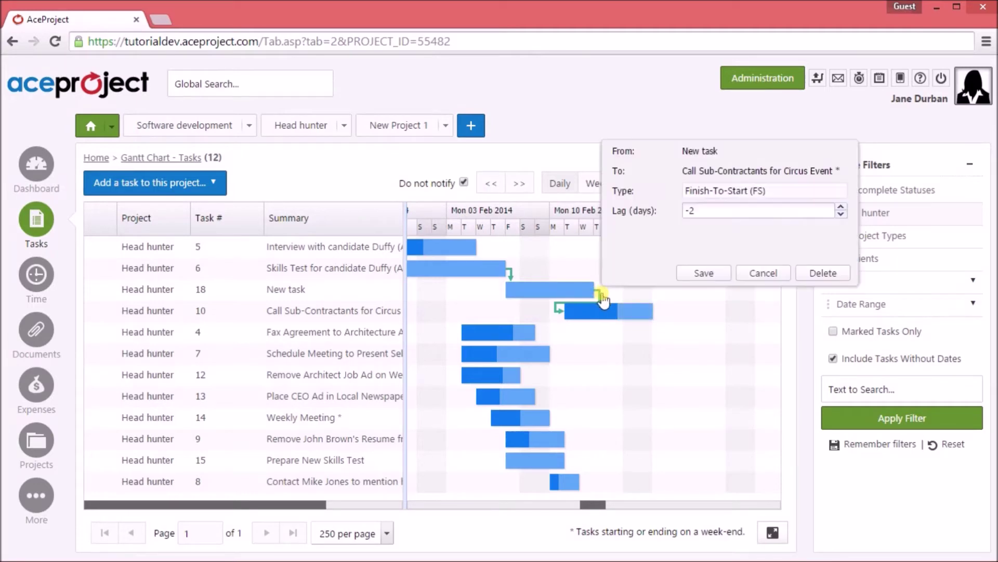
left_click(813, 271)
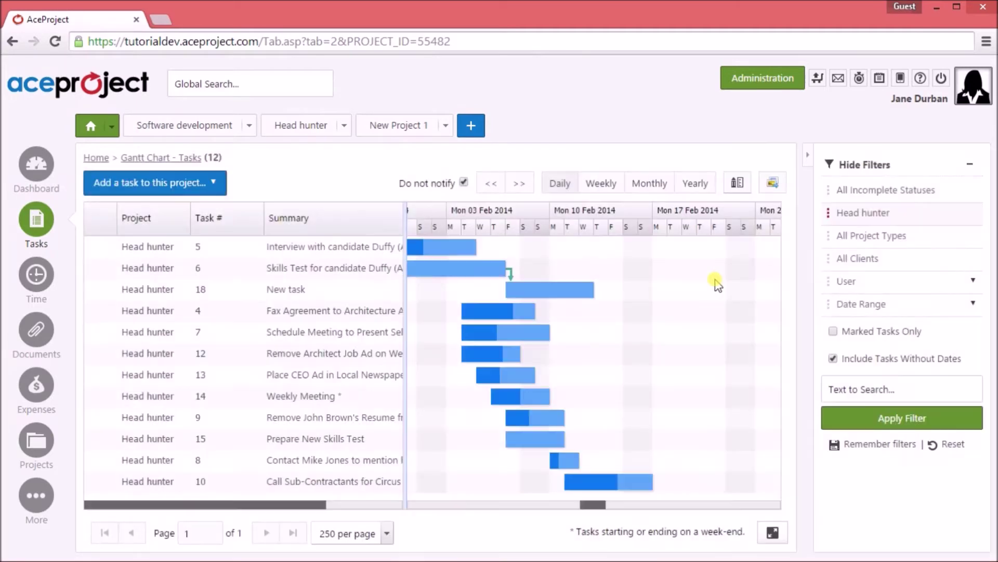
left_click_drag(458, 268, 567, 272)
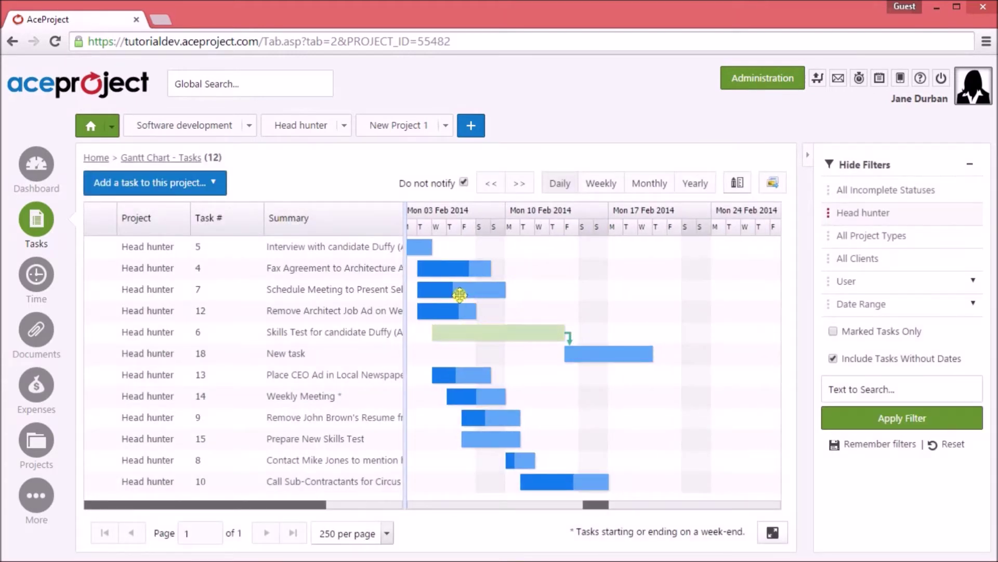
- Raise the progress of the Schedule Meeting task to about 70% and of the candidate interview task to 100% on their Gantt bars
mouse_move(471, 297)
left_click_drag(452, 291, 477, 296)
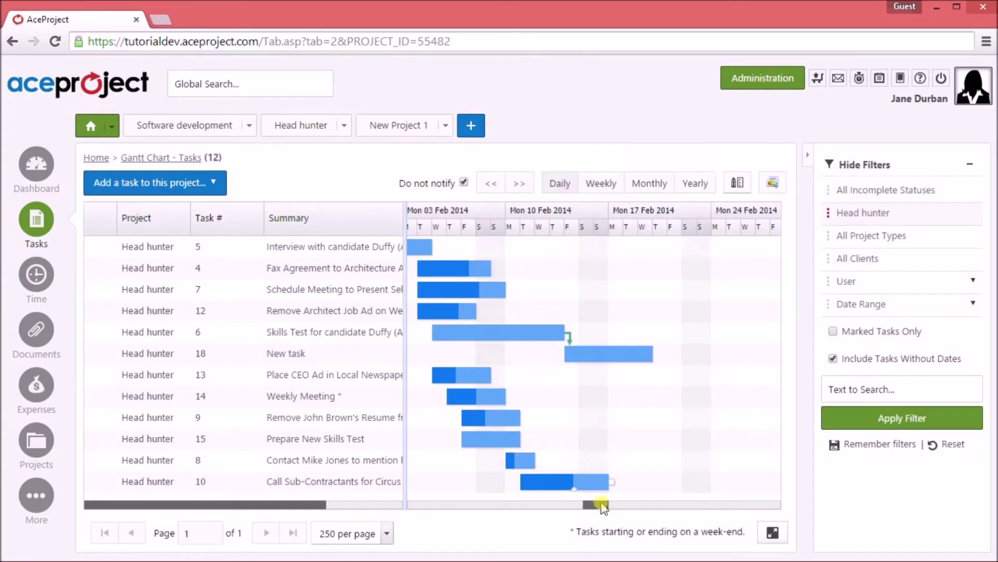
left_click_drag(601, 503, 587, 503)
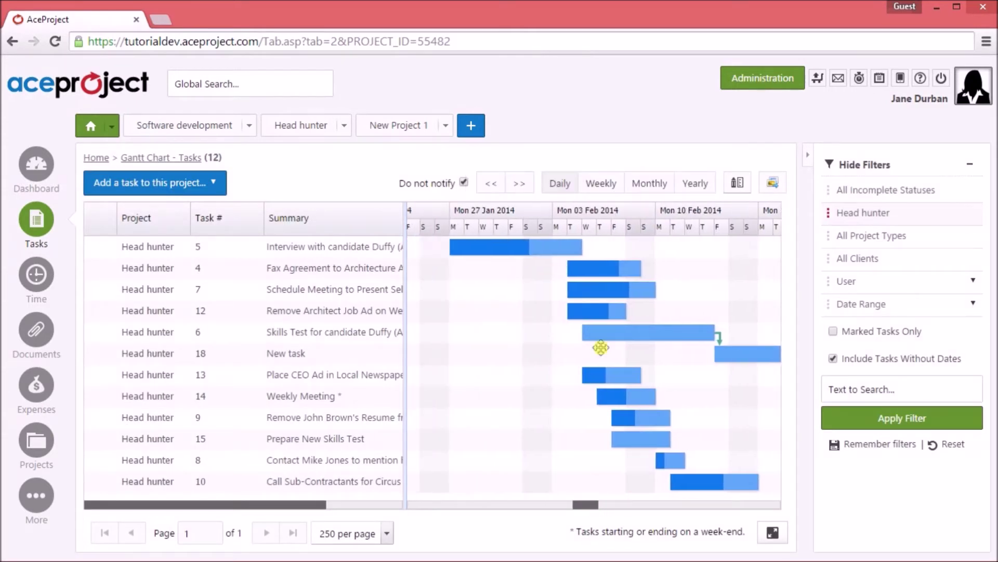
left_click_drag(529, 252, 583, 260)
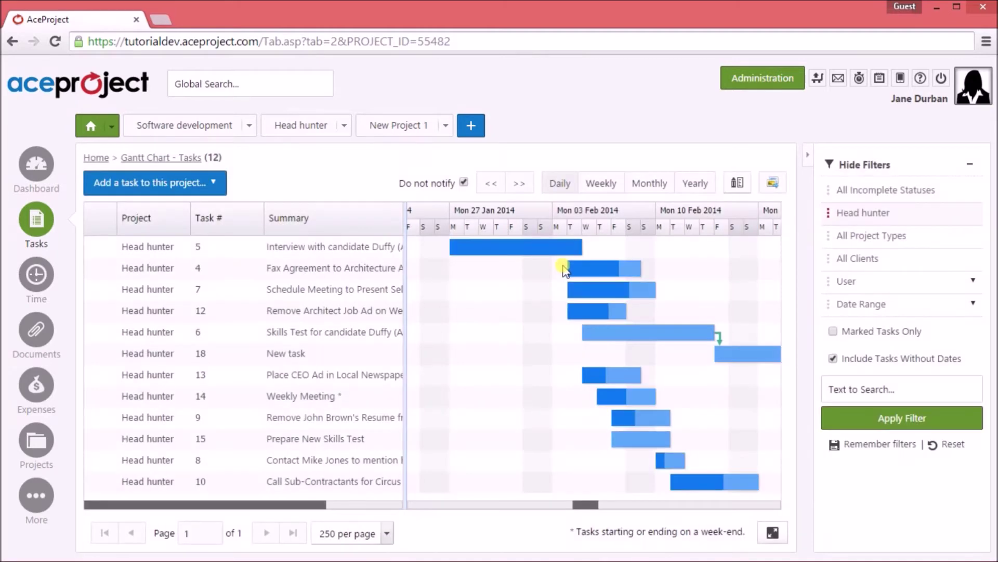
- Edit the candidate interview task from its Gantt bar, set its status to Completed and update the task
mouse_move(517, 251)
left_click(502, 250)
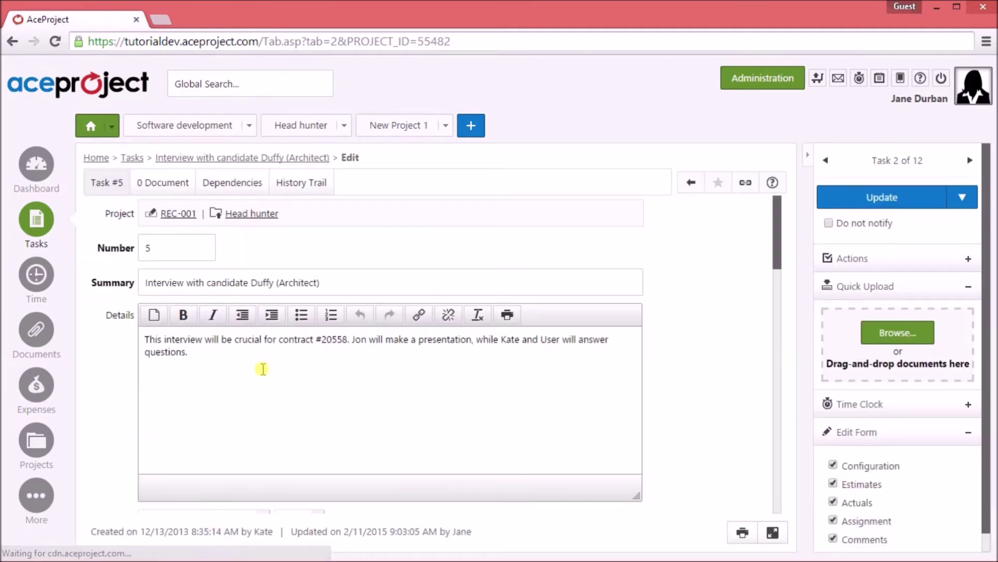
scroll(258, 380, "down", 3)
left_click(264, 376)
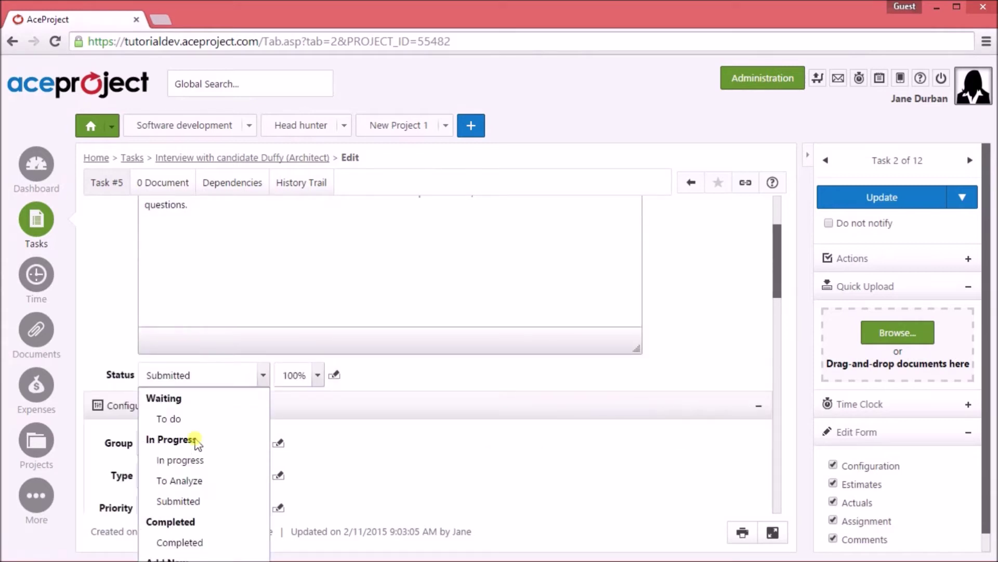
left_click(185, 543)
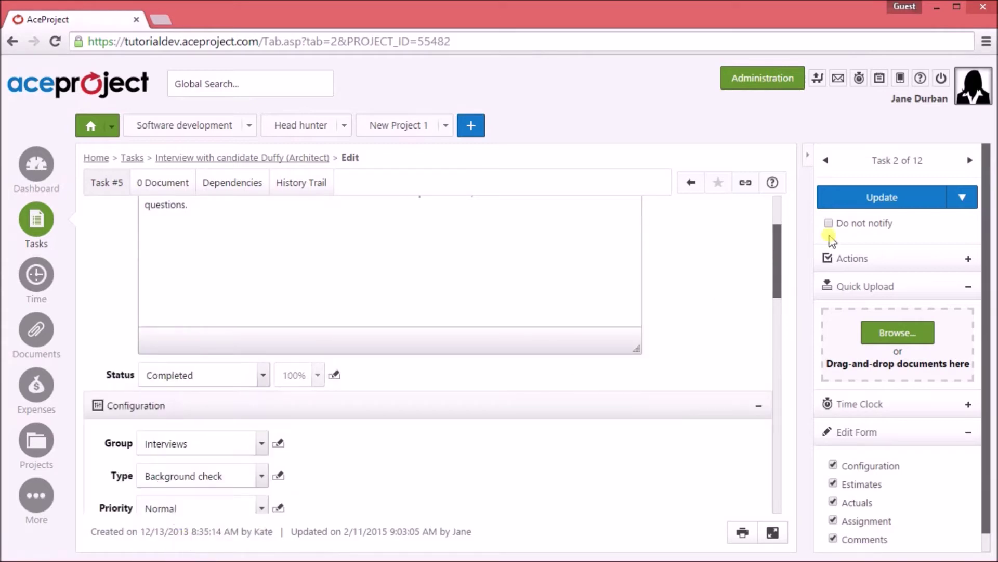
left_click(859, 197)
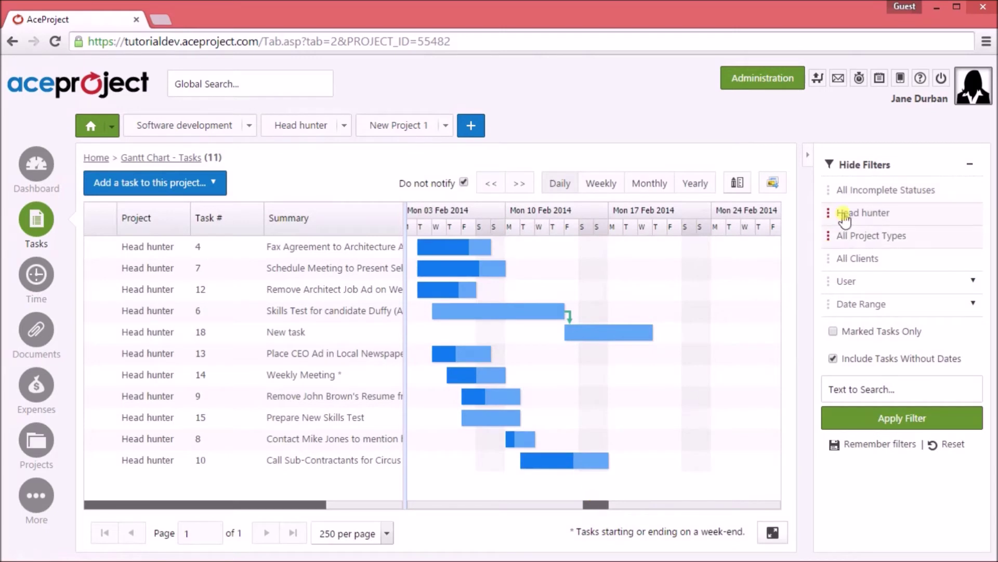
- Filter the Gantt chart to show the project's tasks with All Statuses
left_click(855, 193)
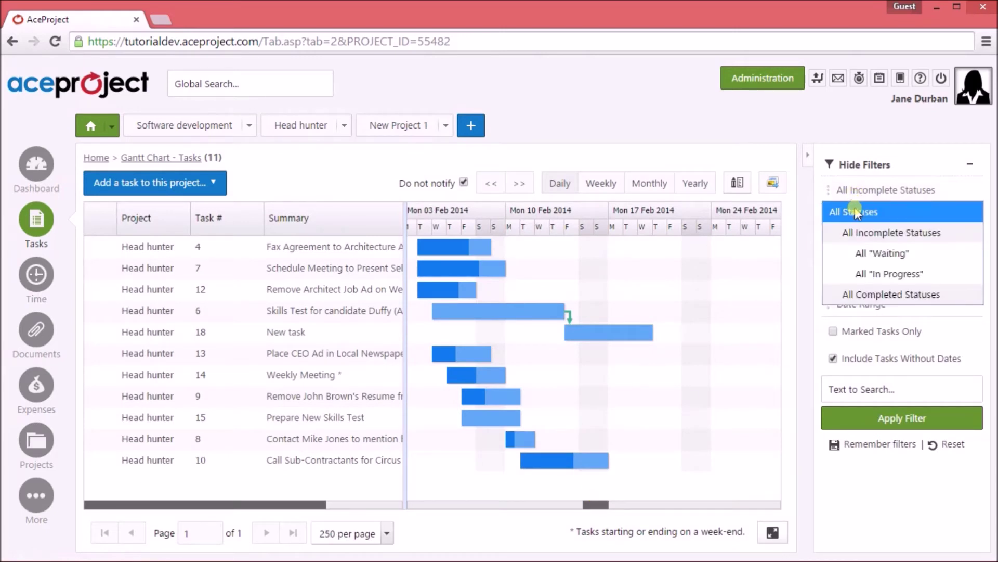
left_click(857, 212)
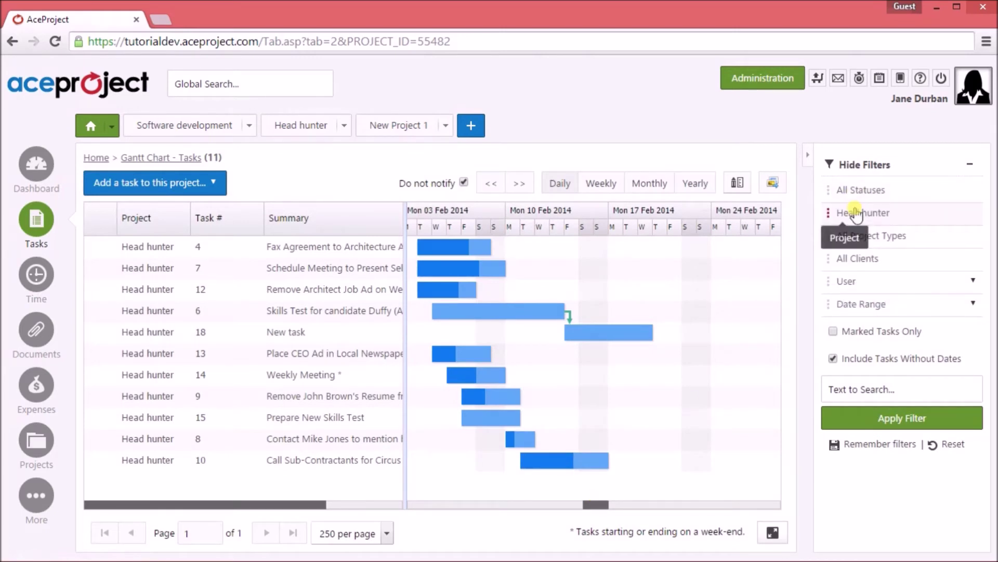
left_click(883, 425)
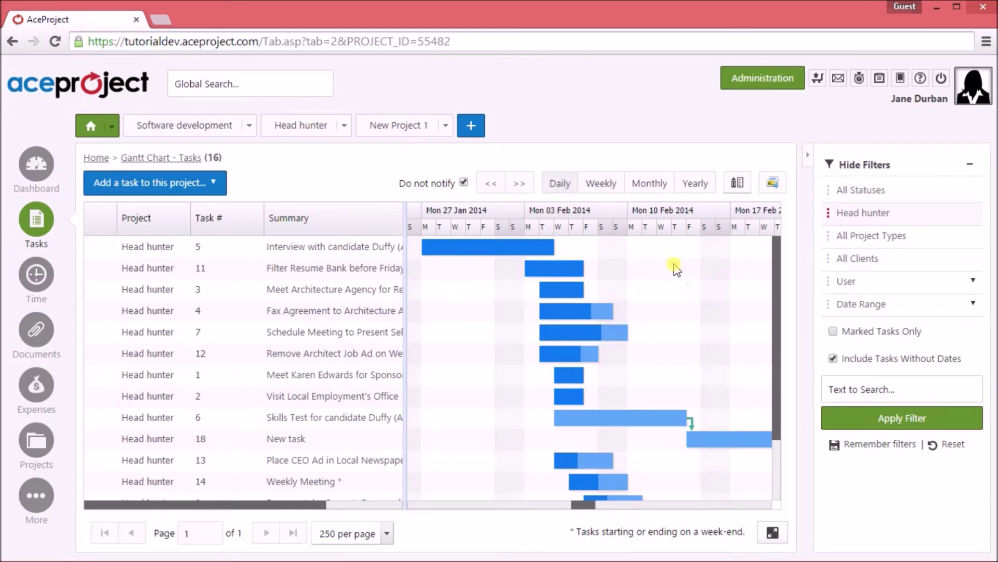
- Add the Estimated Start Date, Estimated End Date and Ready to Start fields to the Gantt chart's displayed columns and apply the change
left_click(738, 179)
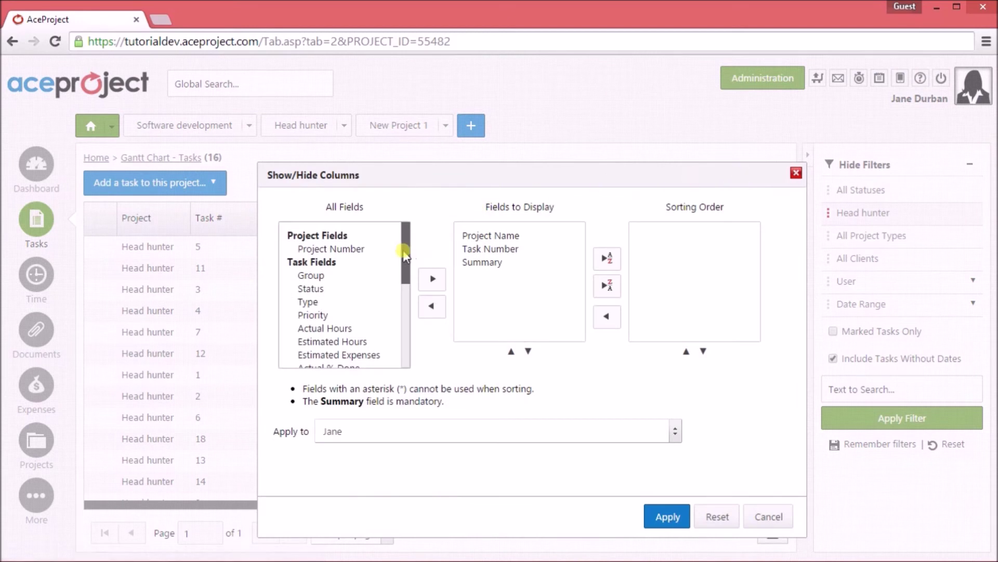
left_click_drag(406, 259, 404, 332)
left_click(364, 291)
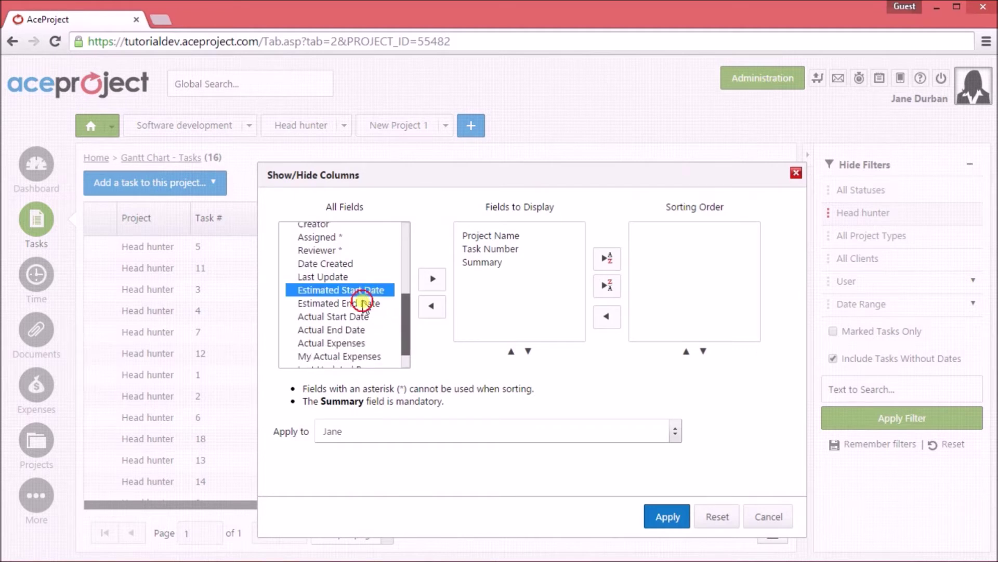
left_click(363, 303, "shift")
left_click_drag(406, 311, 404, 338)
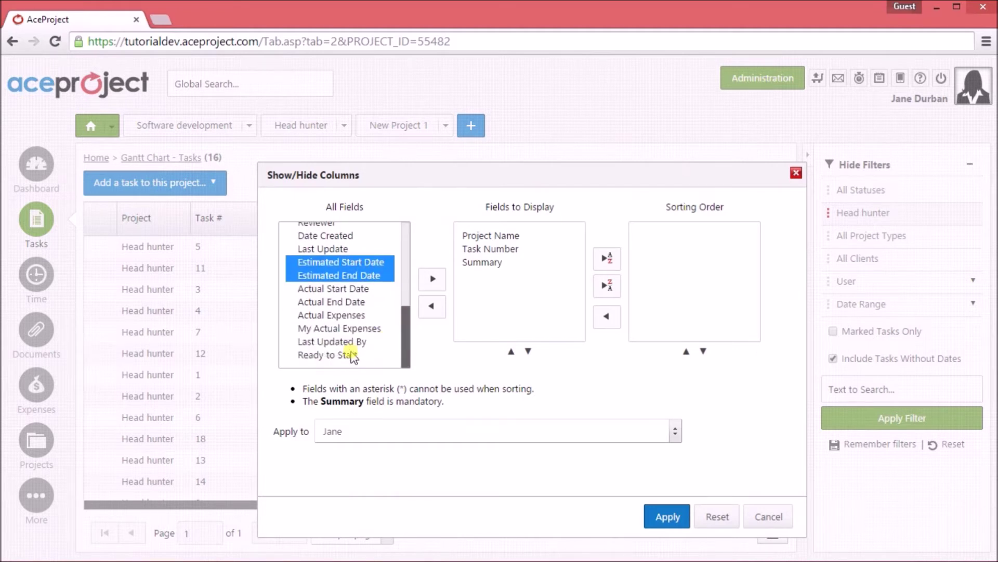
left_click(353, 357, "ctrl")
left_click(433, 281)
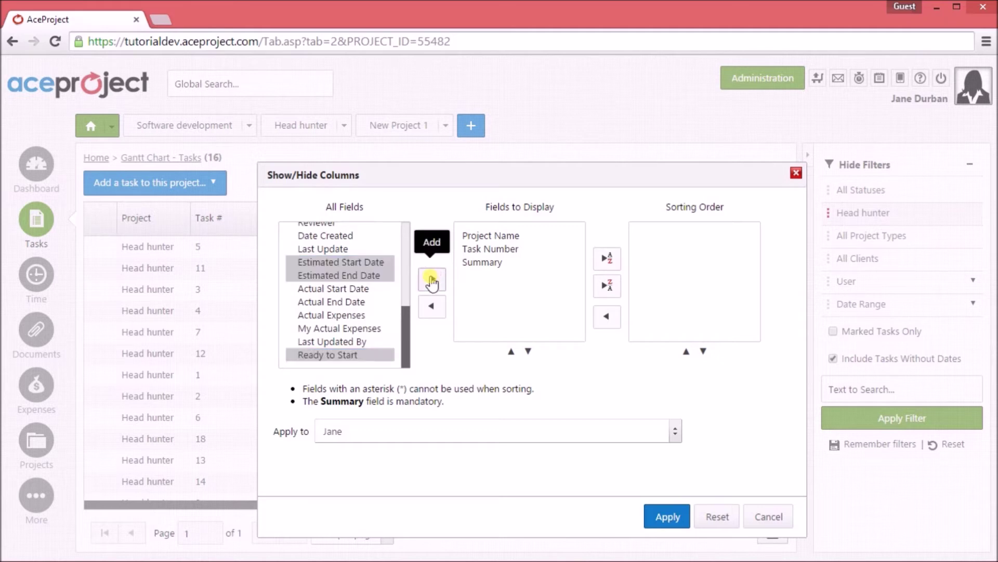
left_click(668, 516)
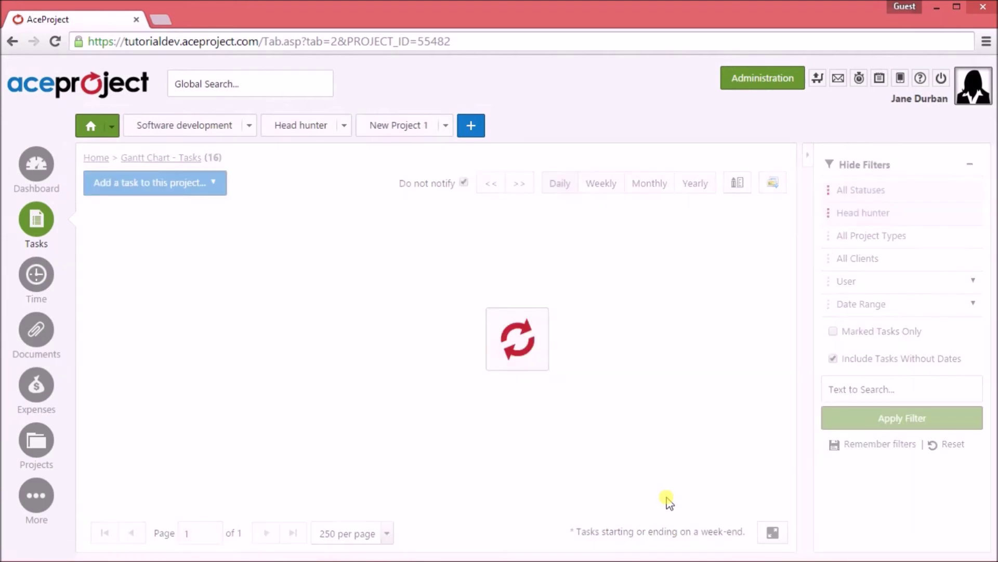
- Collapse the filters area, widen the Gantt task table to reveal the date columns, and narrow the task number column
left_click(808, 158)
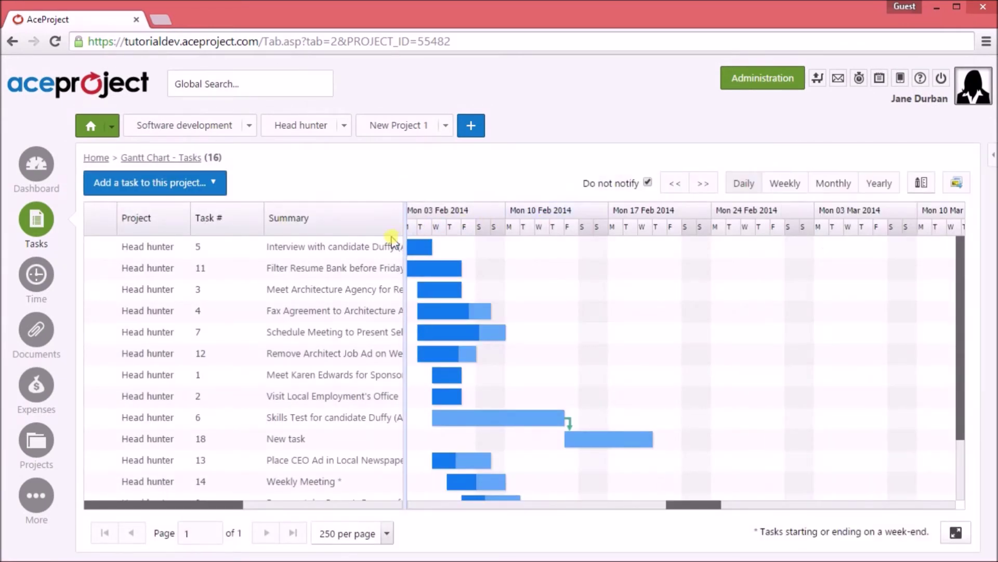
left_click_drag(405, 234, 559, 240)
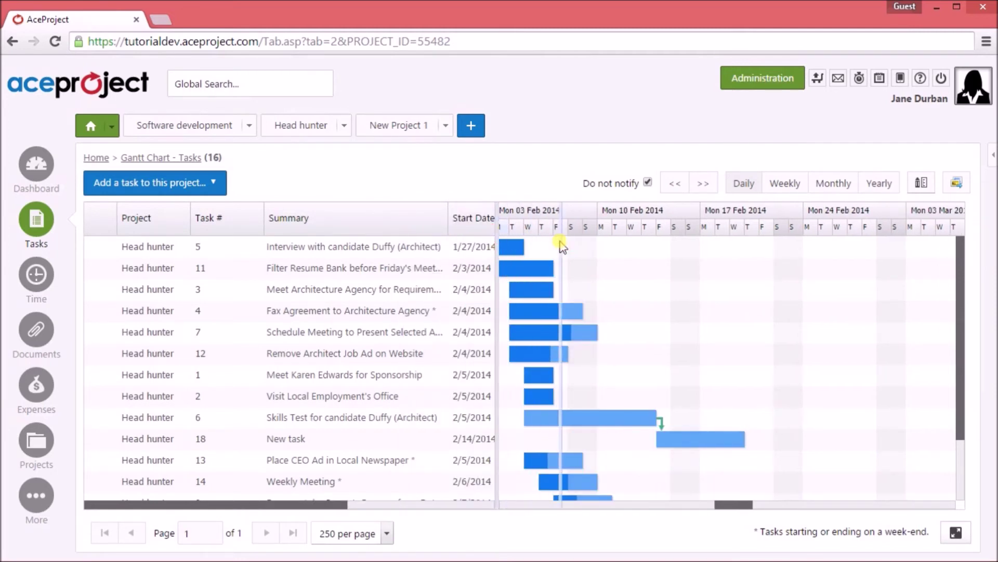
left_click_drag(264, 215, 224, 216)
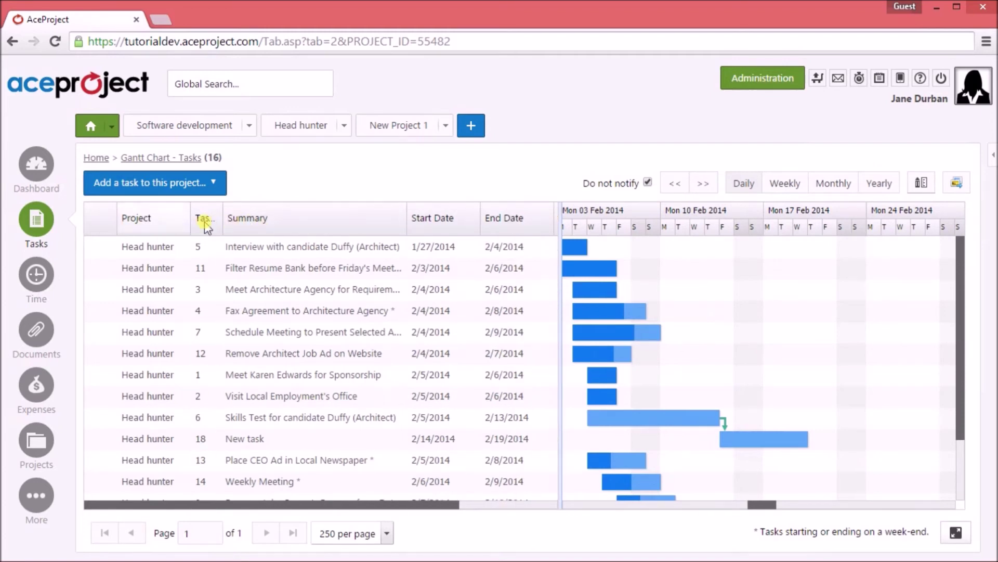
left_click_drag(425, 501, 386, 494)
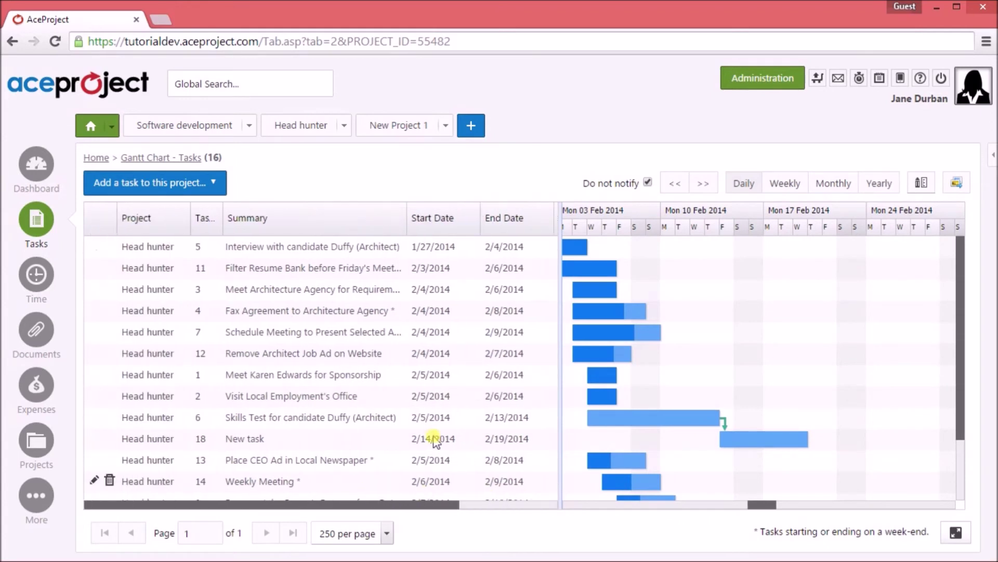
- Export the Gantt chart as a PNG image
left_click(955, 185)
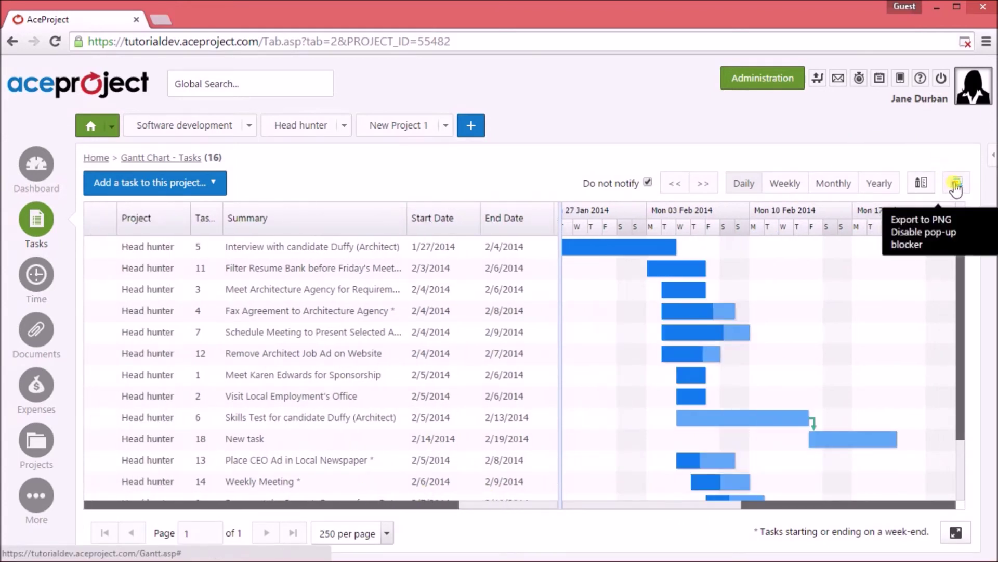
left_click(955, 186)
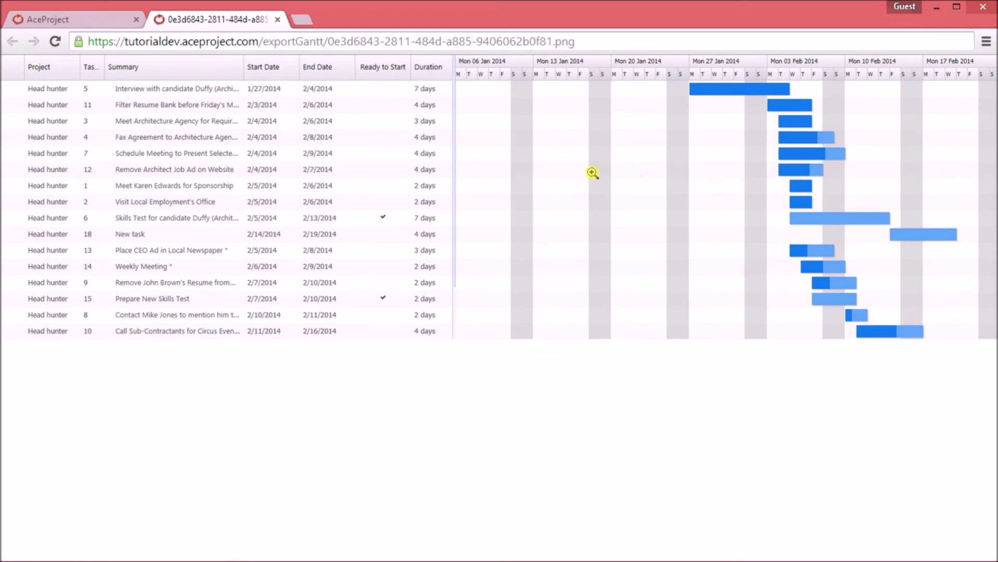
- Bring up the exported chart image's save and copy options, and switch back to AceProject to open the Head hunter project's task list
right_click(508, 175)
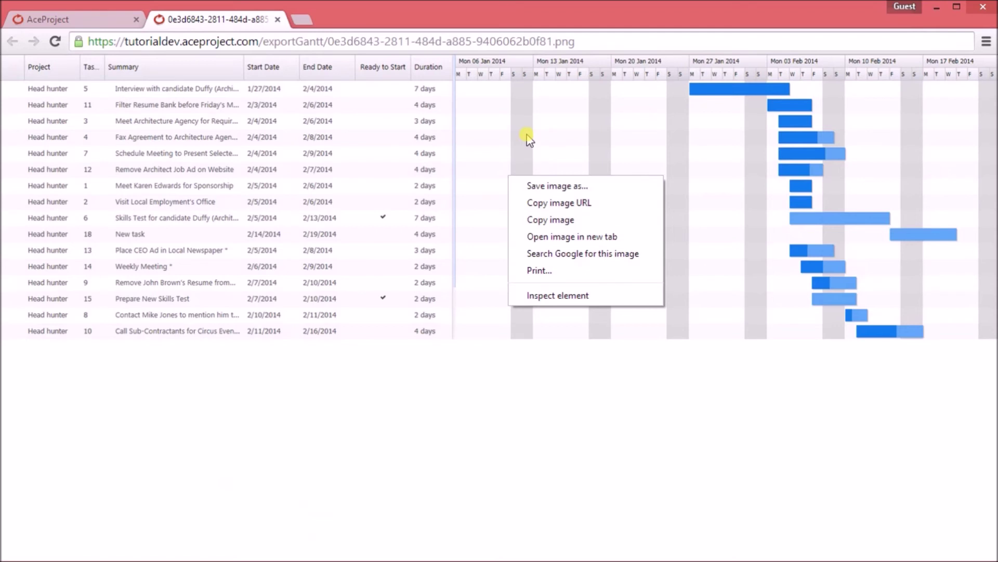
left_click(107, 23)
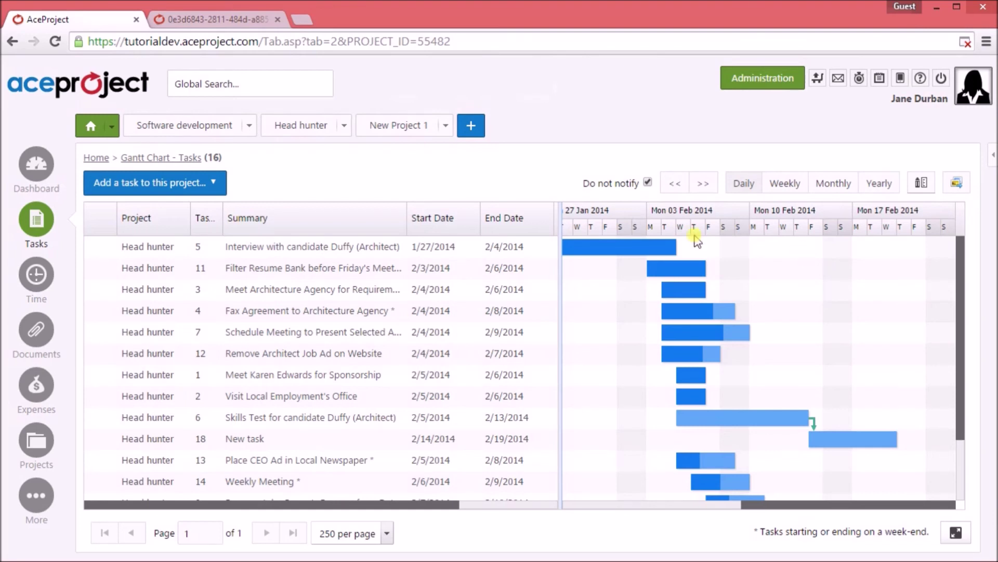
left_click(293, 132)
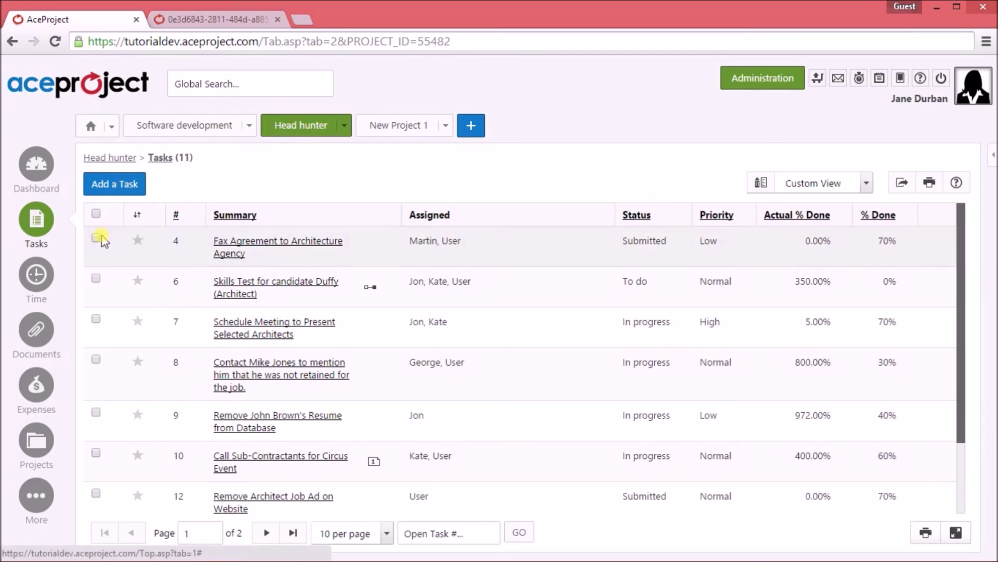
- Check tasks 4 and 6 individually in the task list, and extend the selection as a range through task 10
left_click(97, 239)
left_click(97, 280)
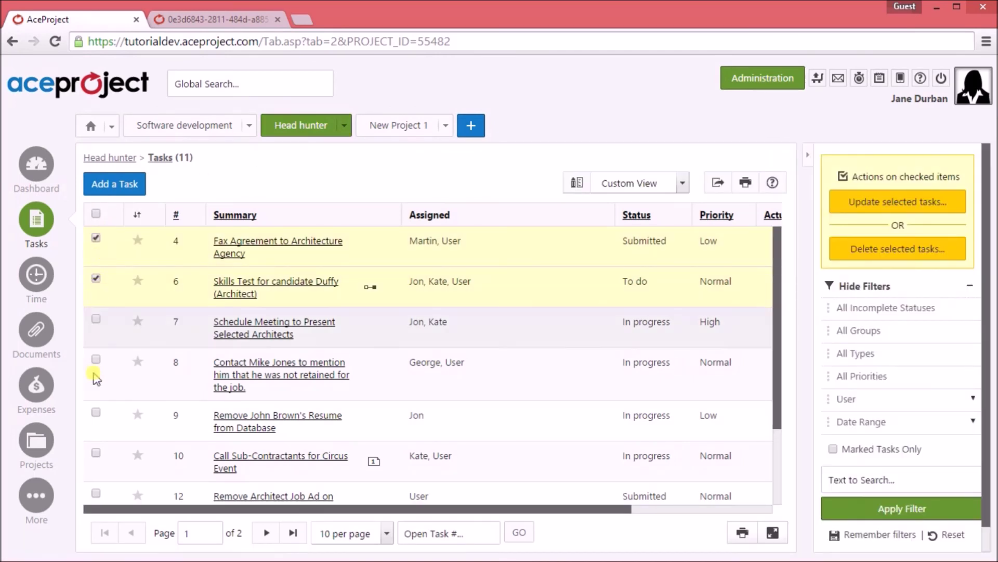
left_click(97, 454, "shift")
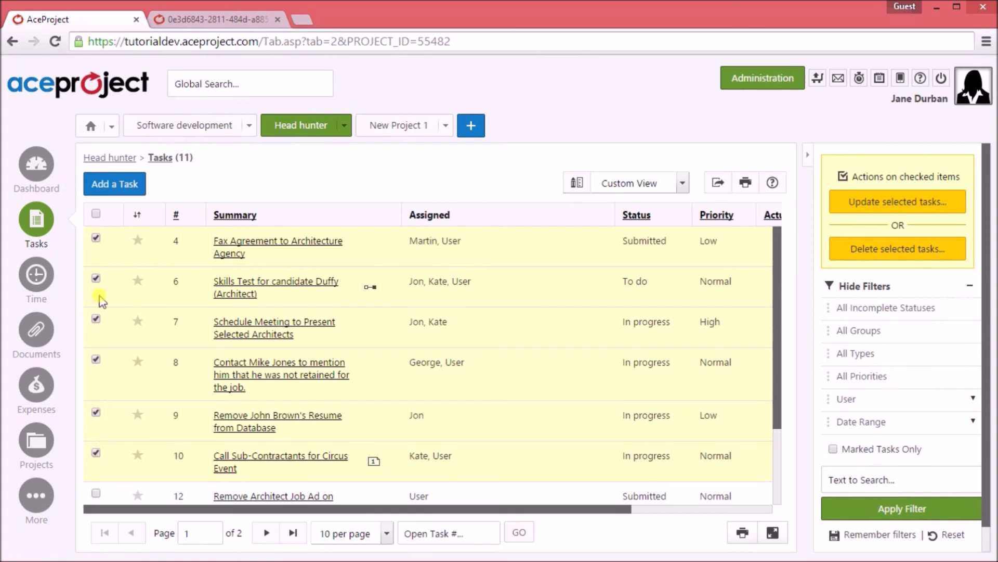
- Uncheck the range of tasks from 9 back through 6 in the task list
left_click(97, 414)
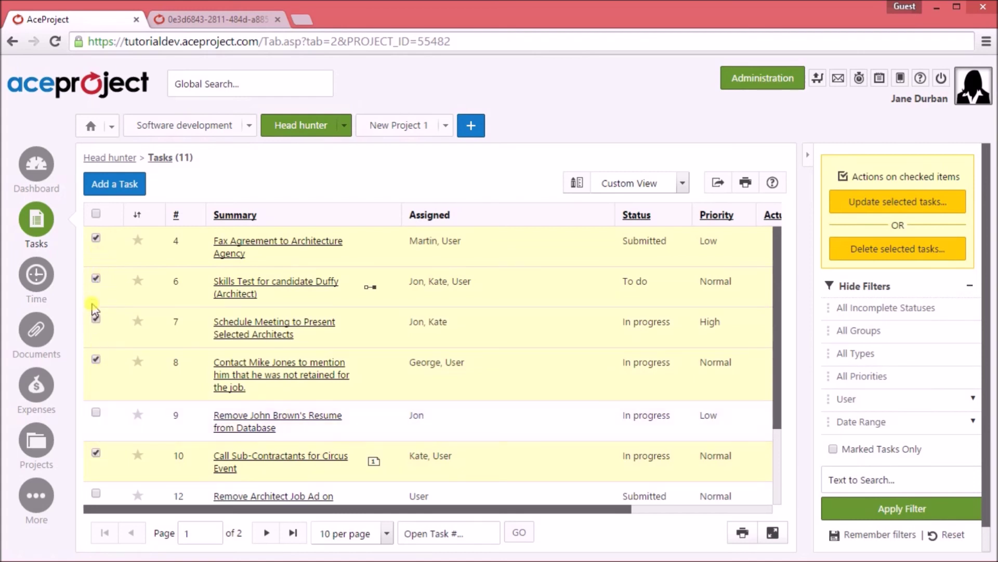
left_click(97, 280, "shift")
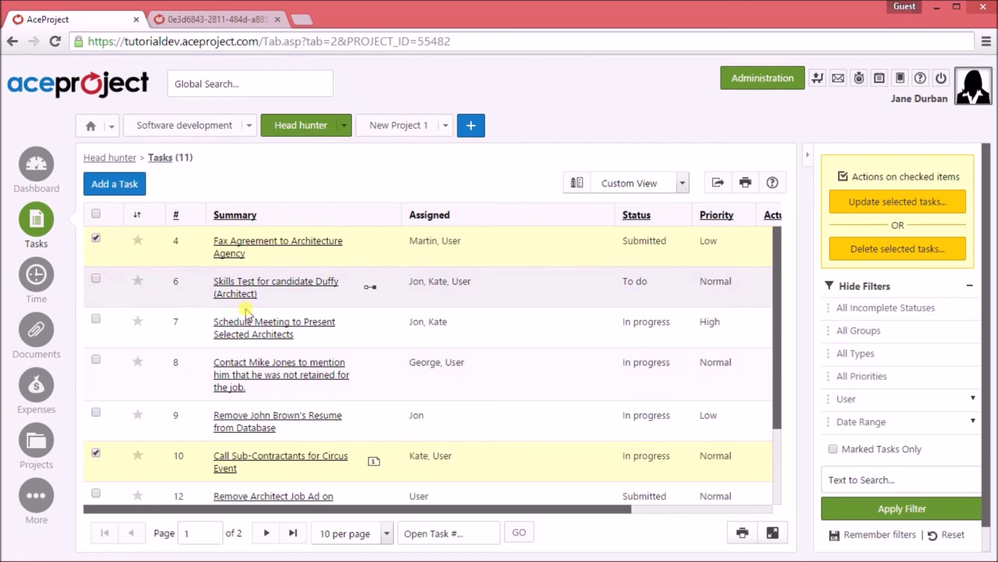